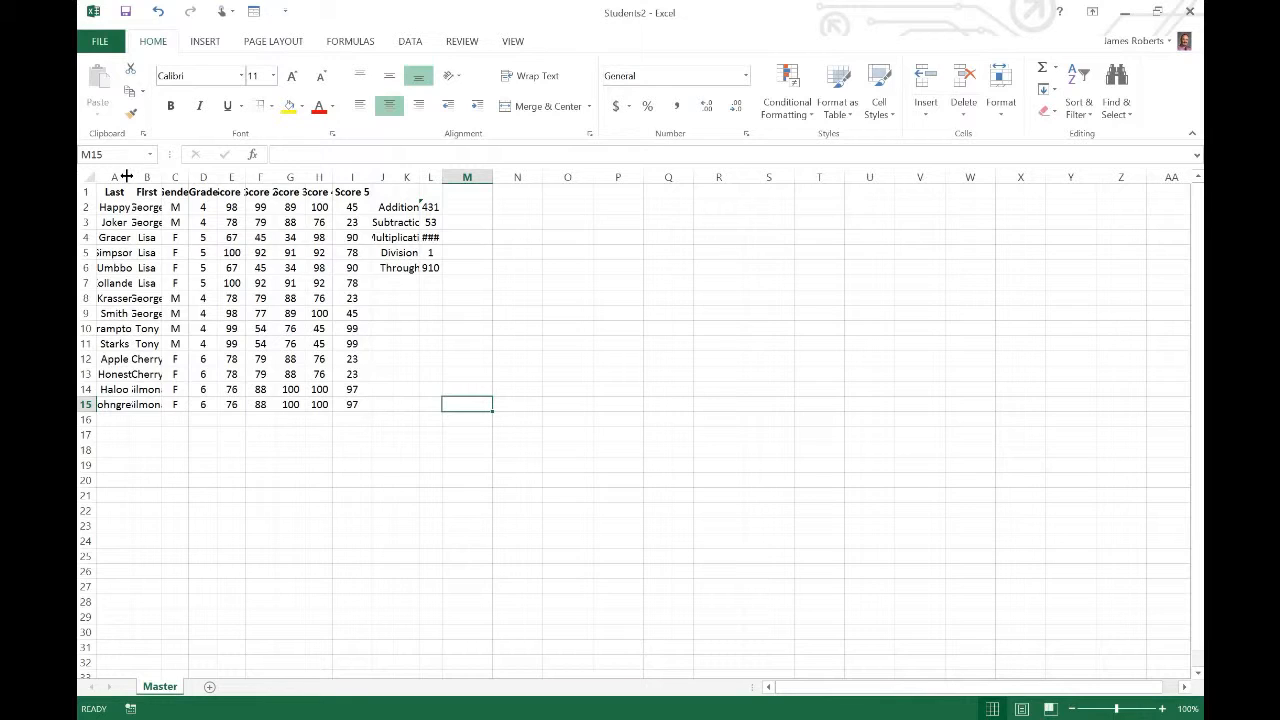
drag(130, 177, 253, 177)
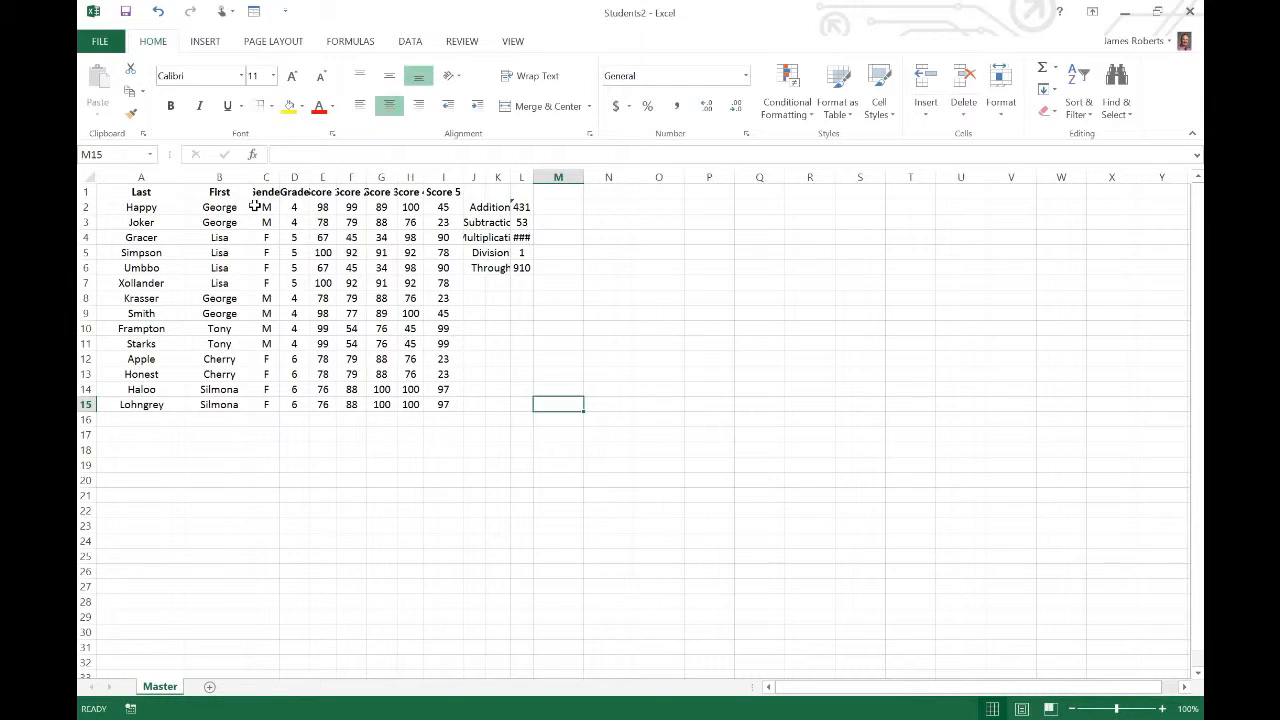
key(ctrl+z)
key(ctrl+z)
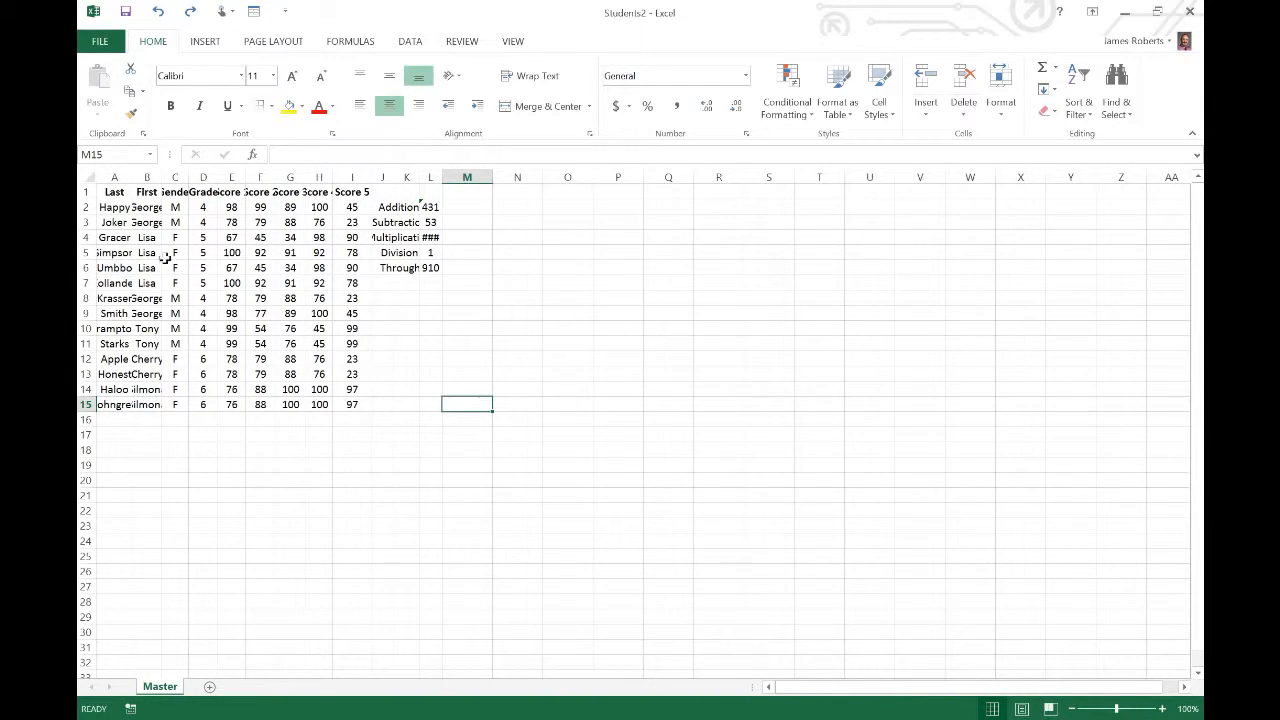
Select the entire sheet and autofit all column widths to their contents
click(92, 177)
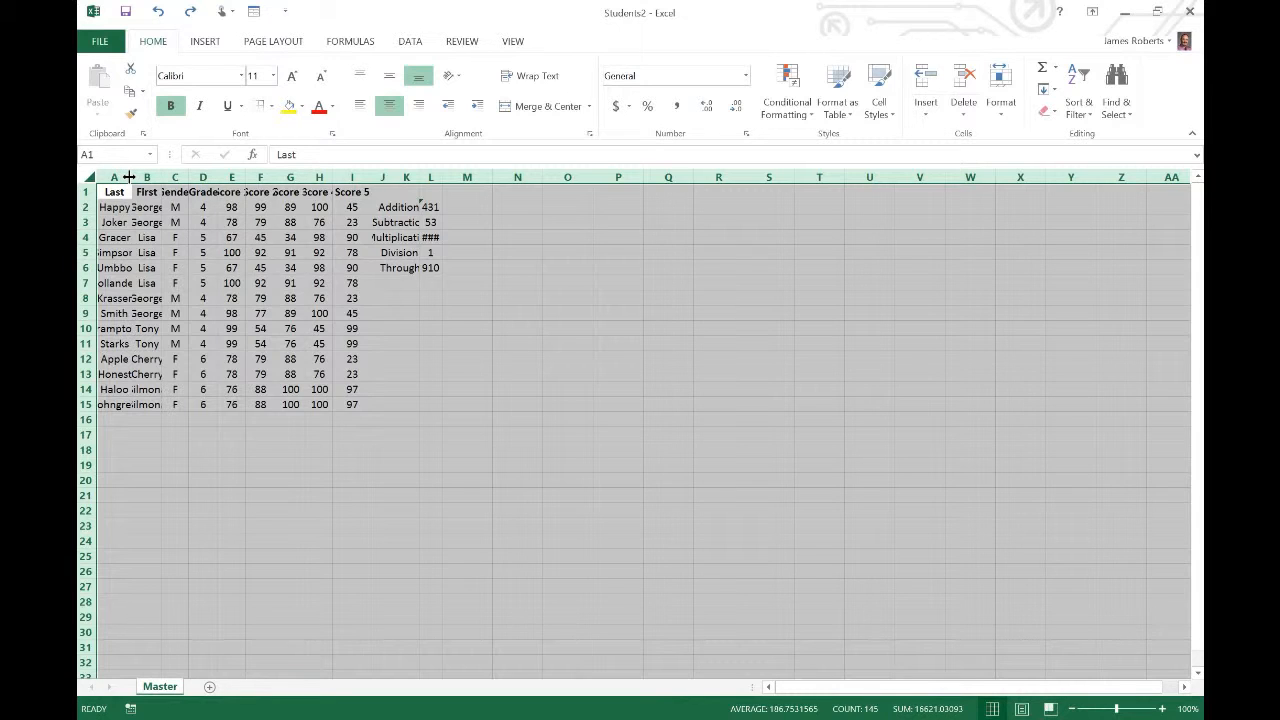
double_click(129, 177)
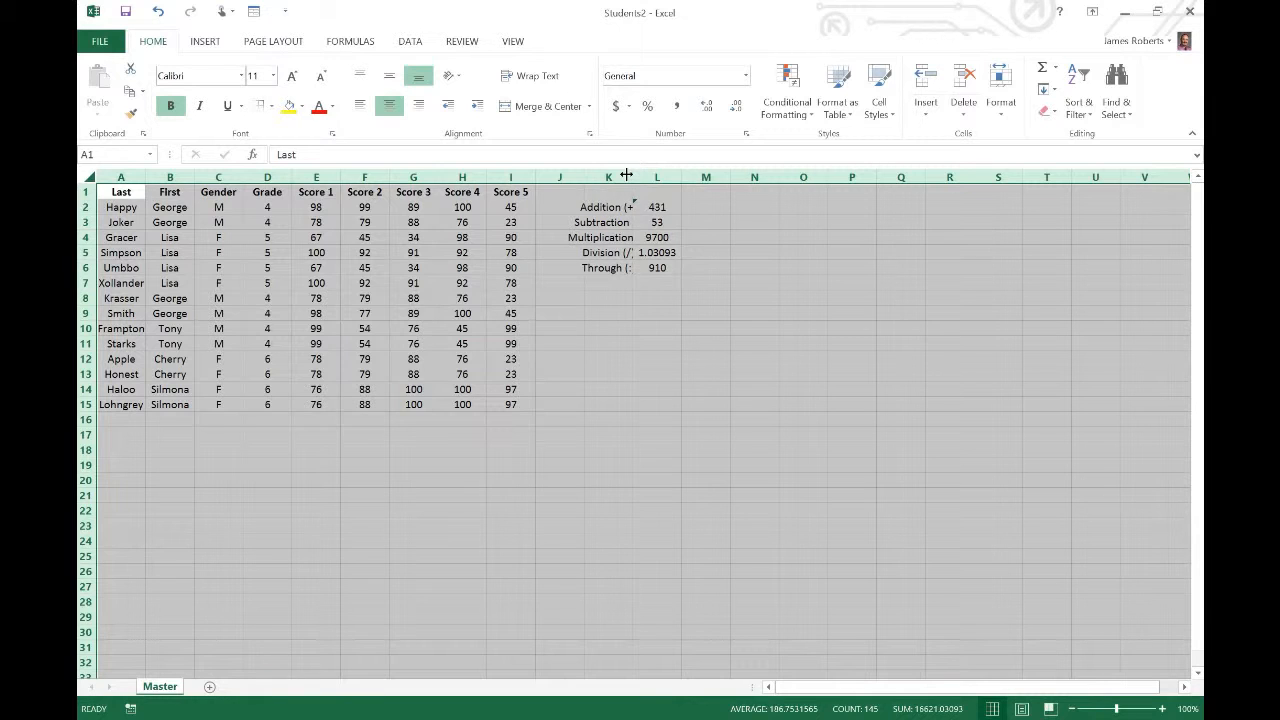
Try several uniform widths for all columns by resizing them together, first wider and then narrower
drag(628, 176, 654, 177)
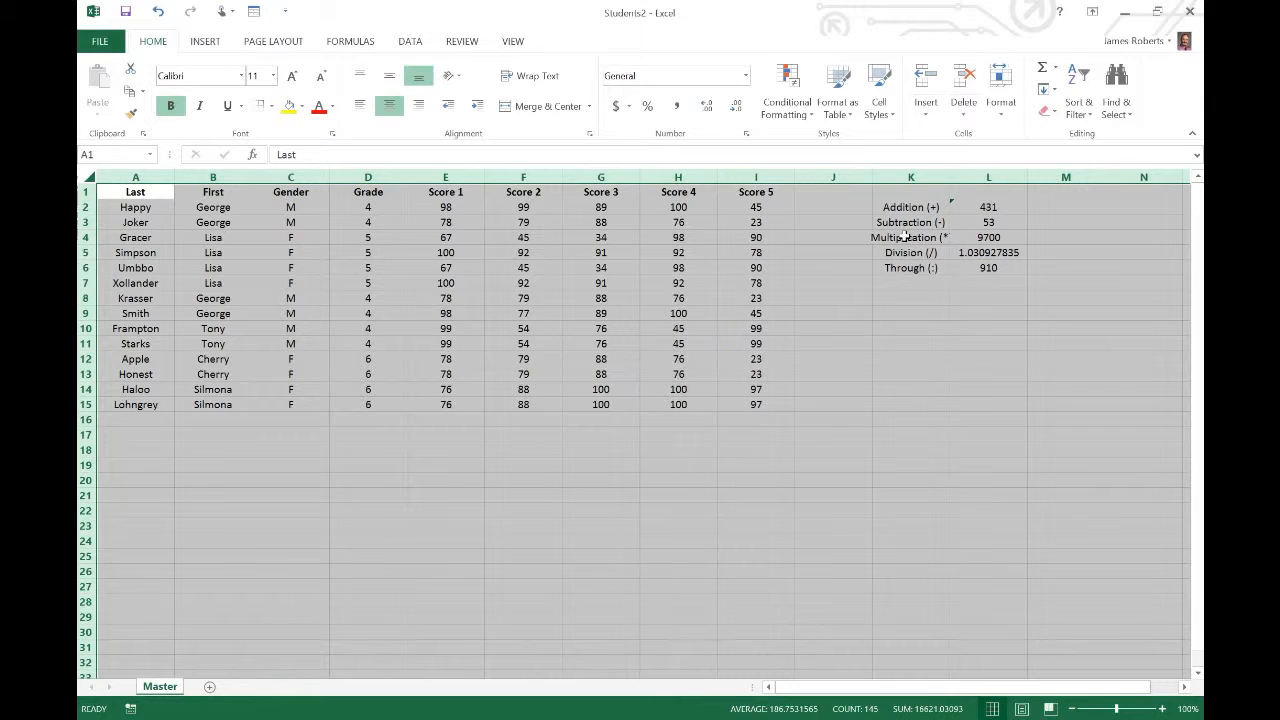
drag(793, 175, 763, 179)
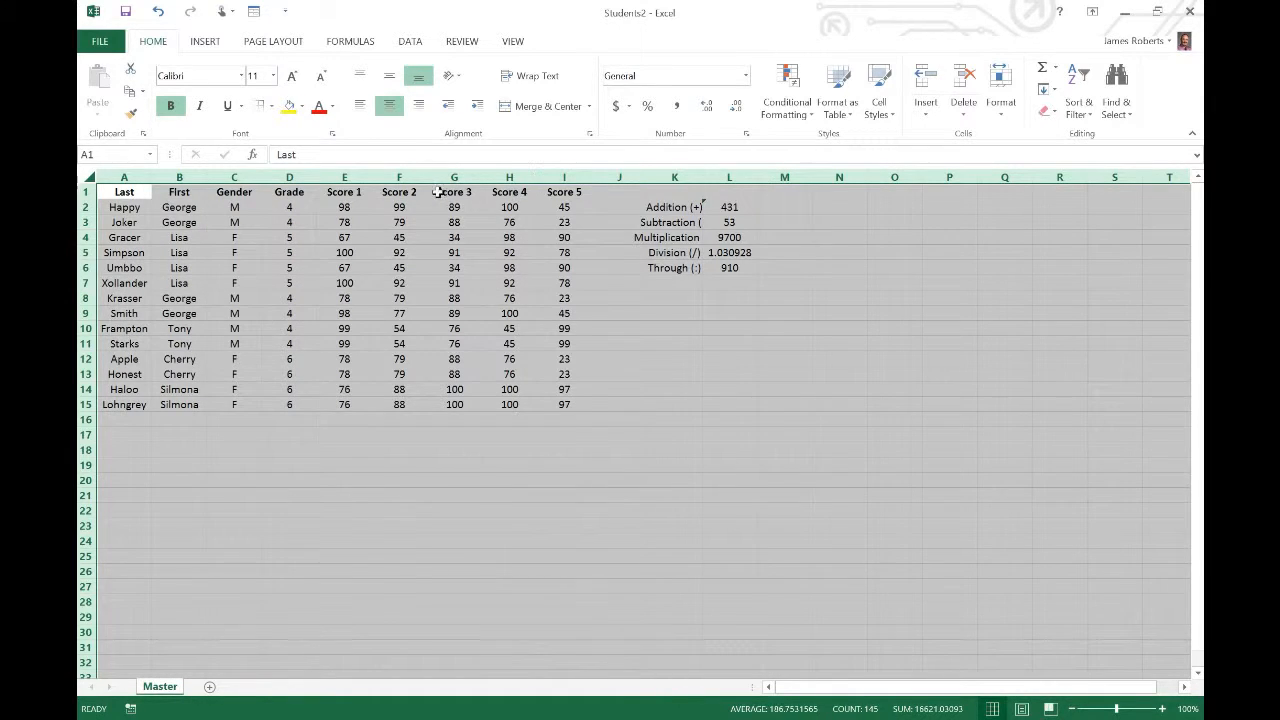
drag(428, 177, 387, 177)
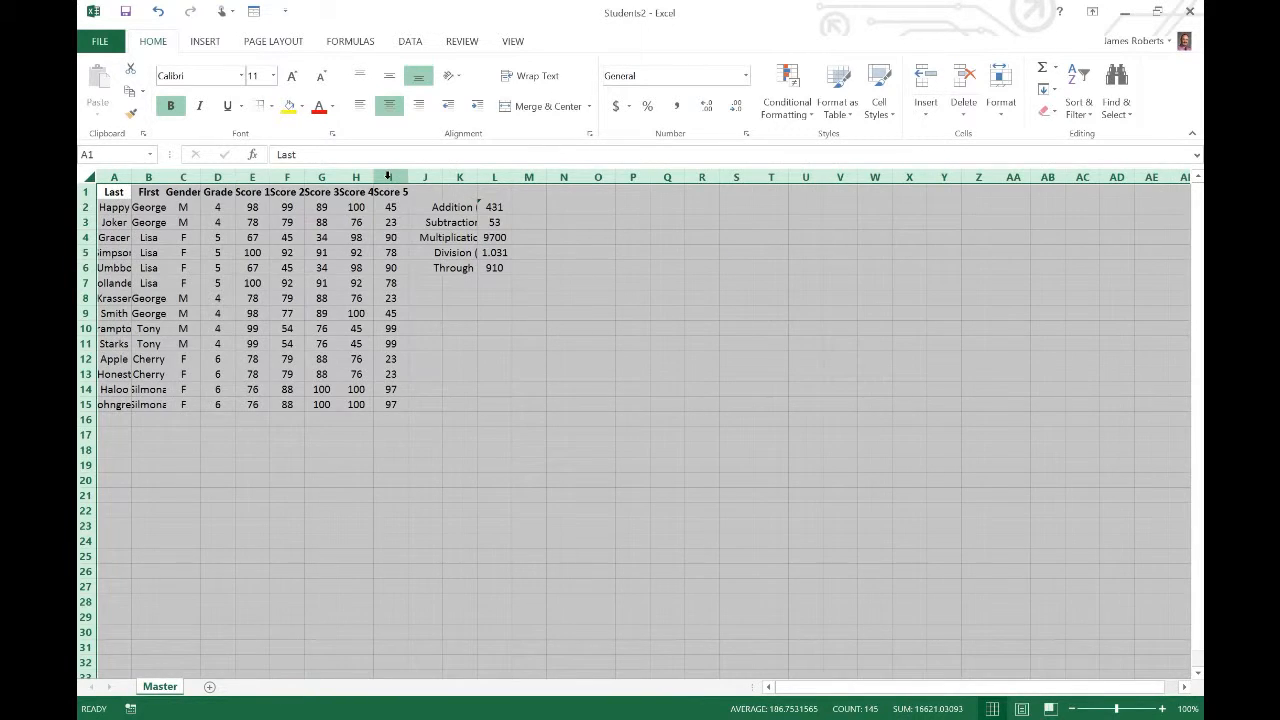
Autofit all columns of the sheet again, and widen column K slightly on its own
double_click(130, 177)
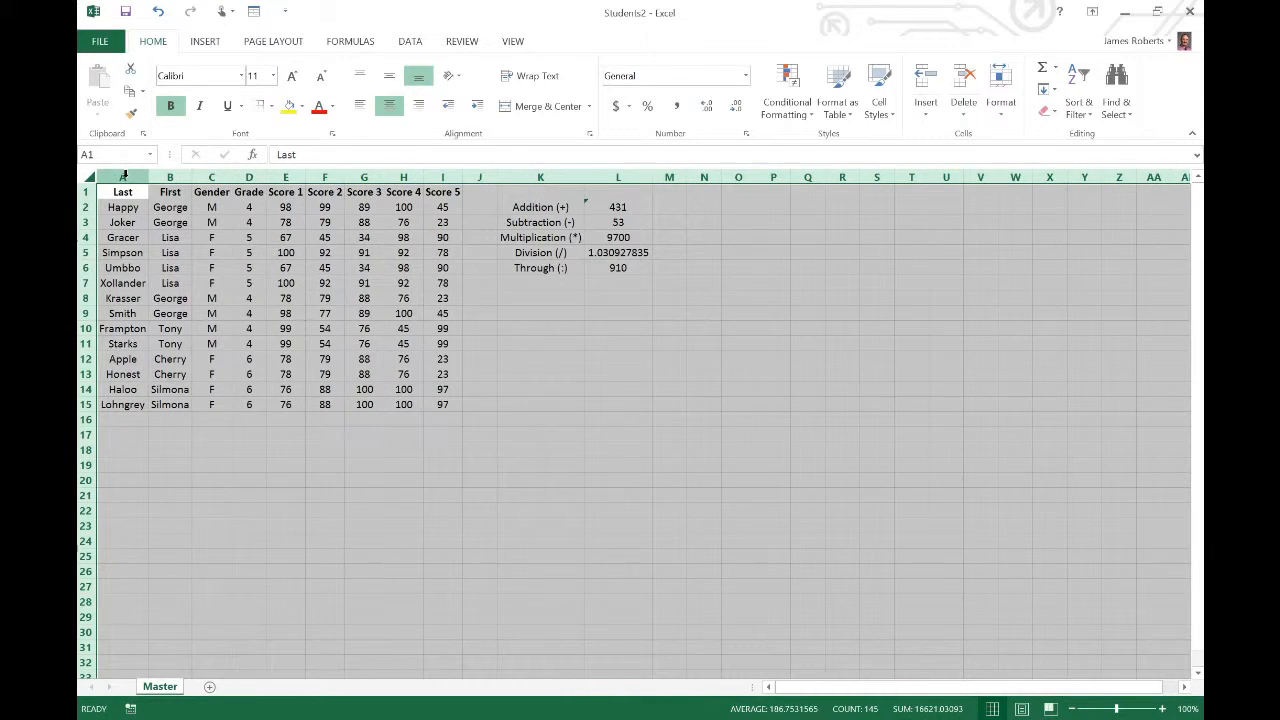
click(298, 433)
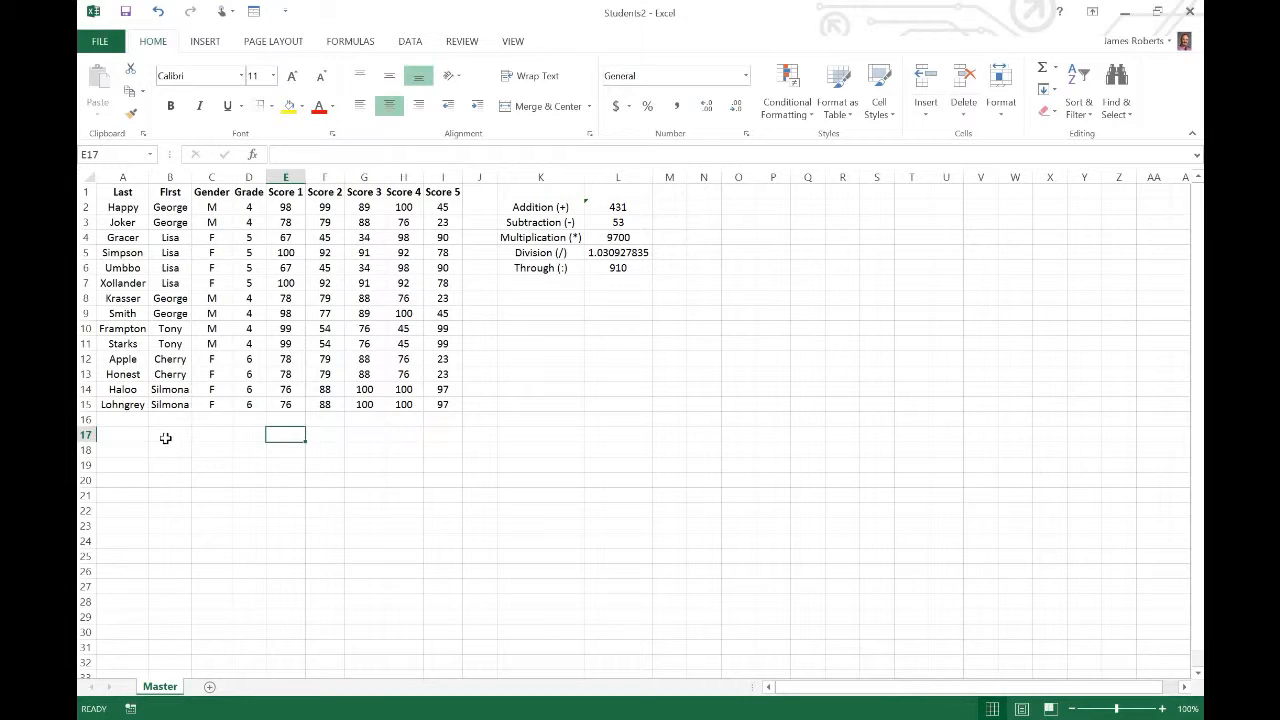
drag(584, 178, 604, 181)
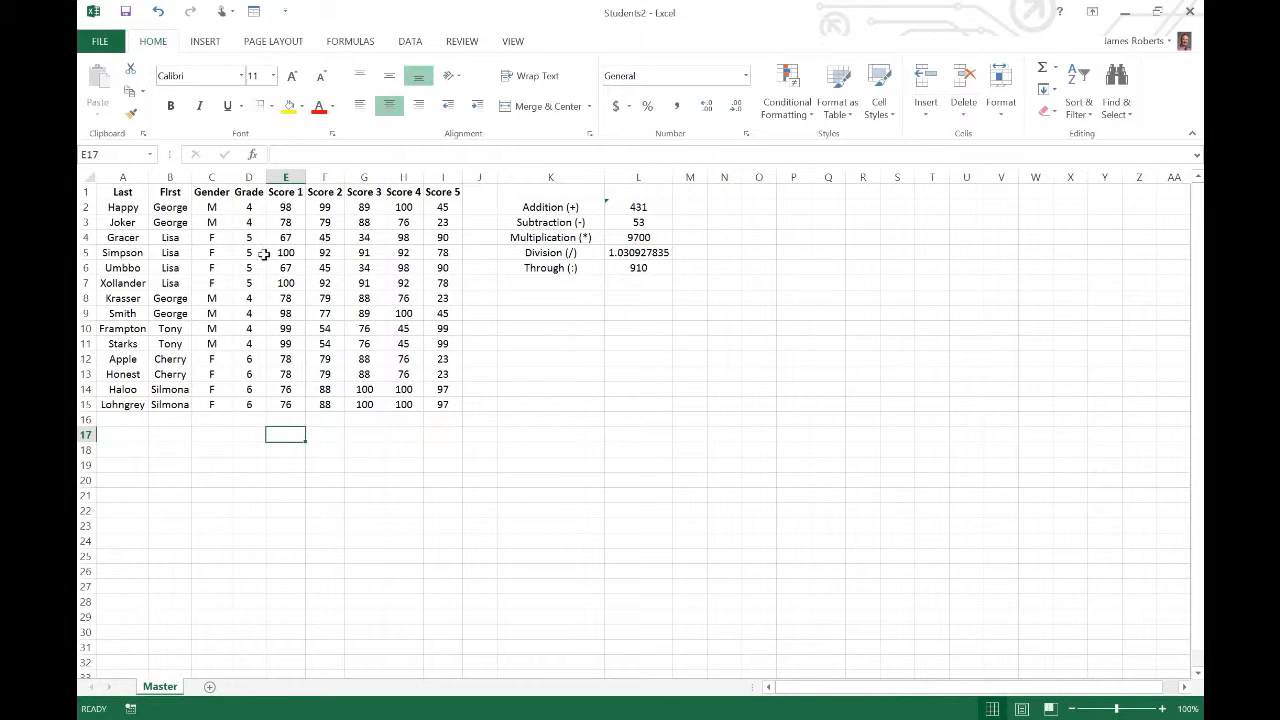
drag(89, 215, 93, 285)
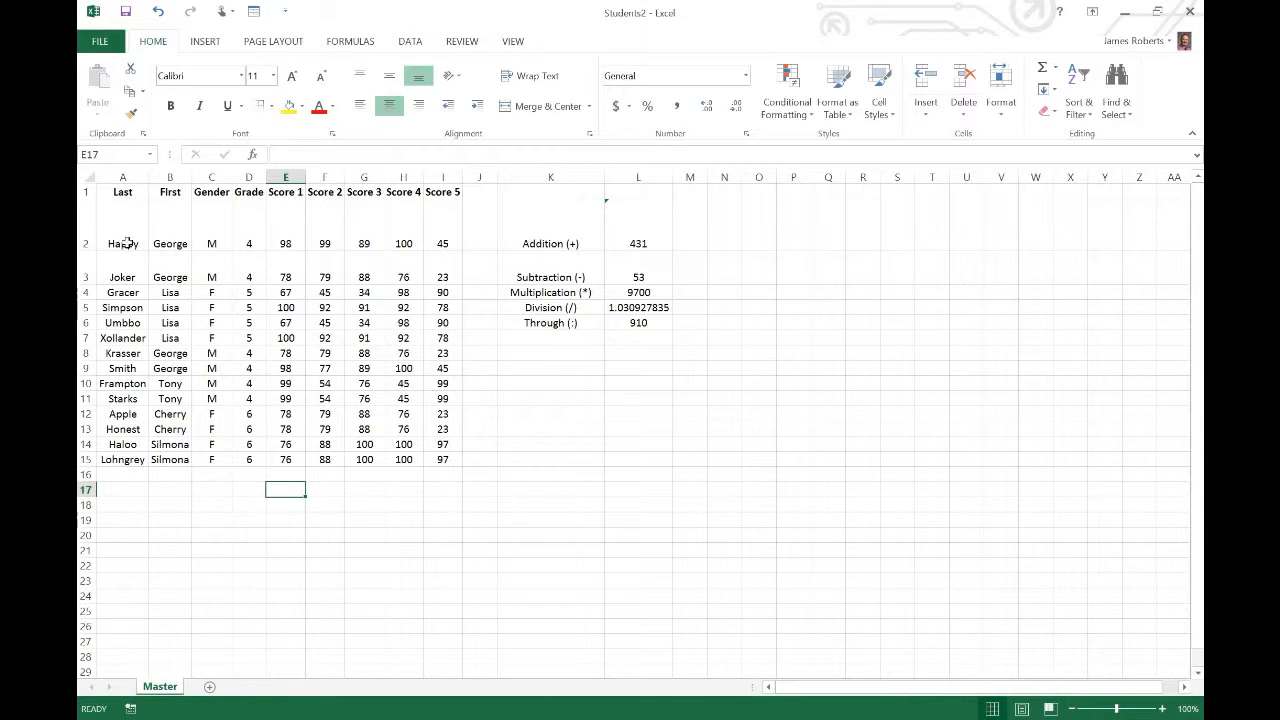
key(ctrl+z)
key(ctrl+z)
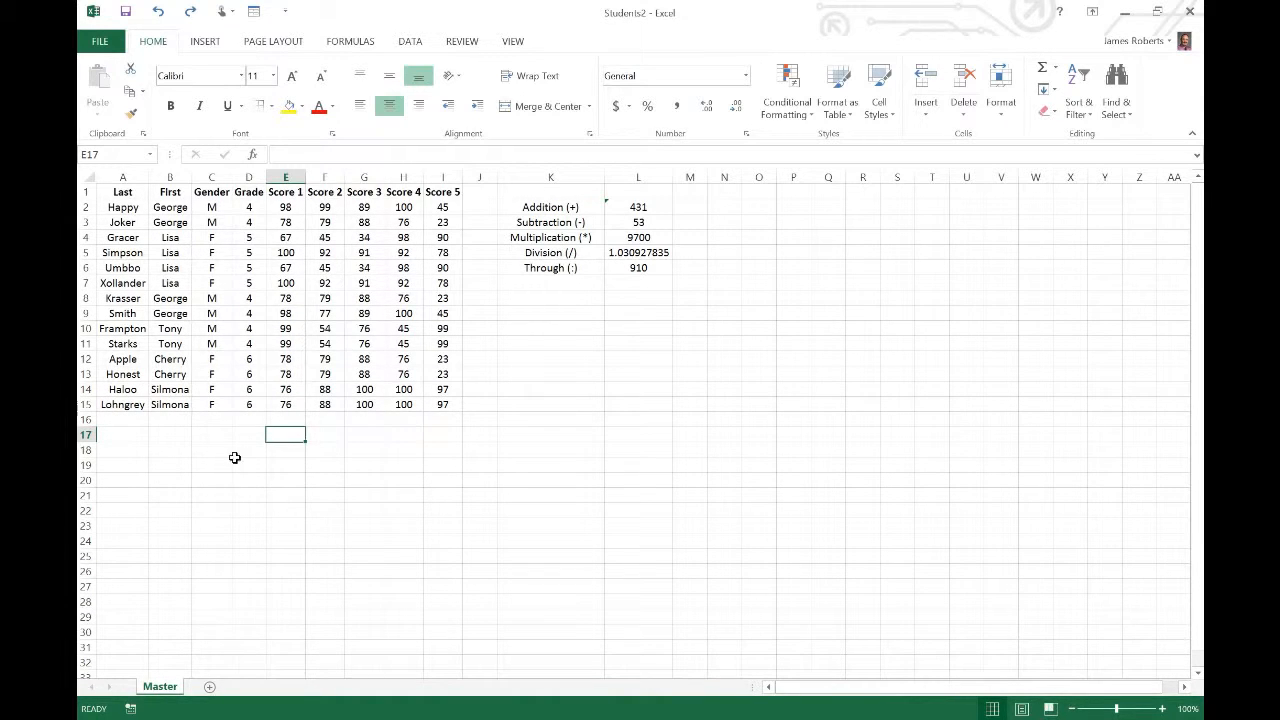
click(208, 175)
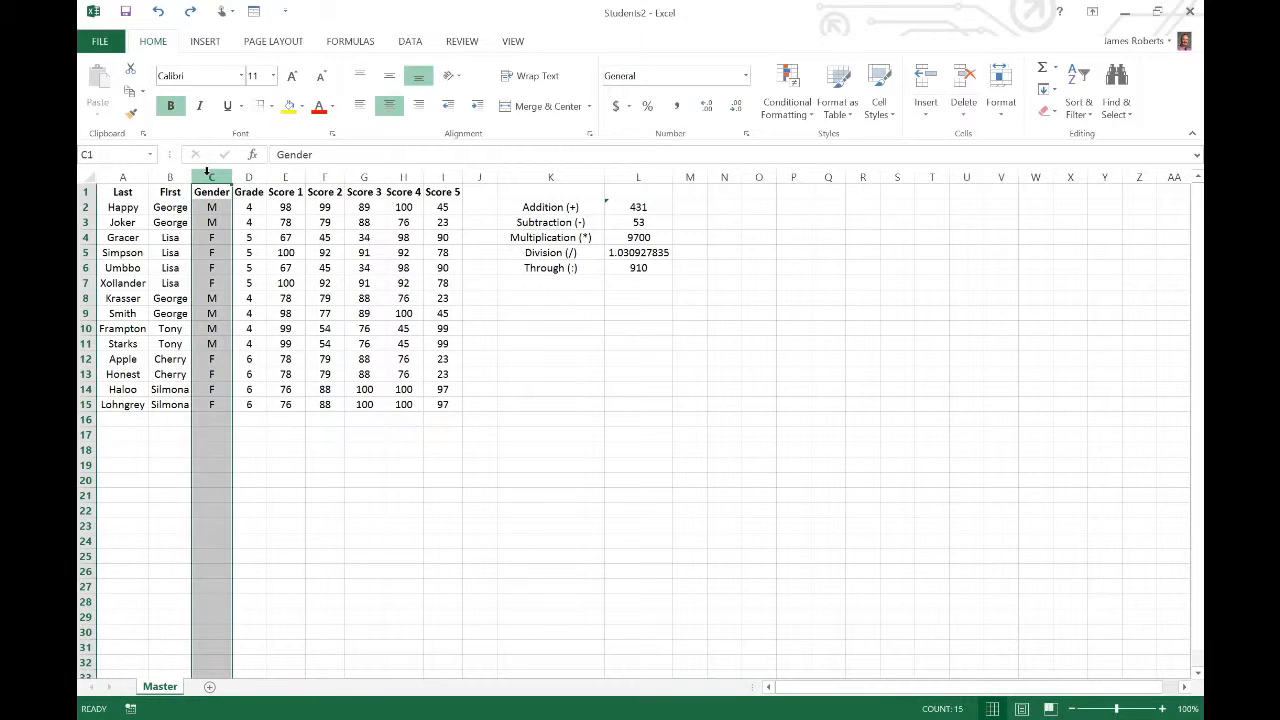
click(84, 222)
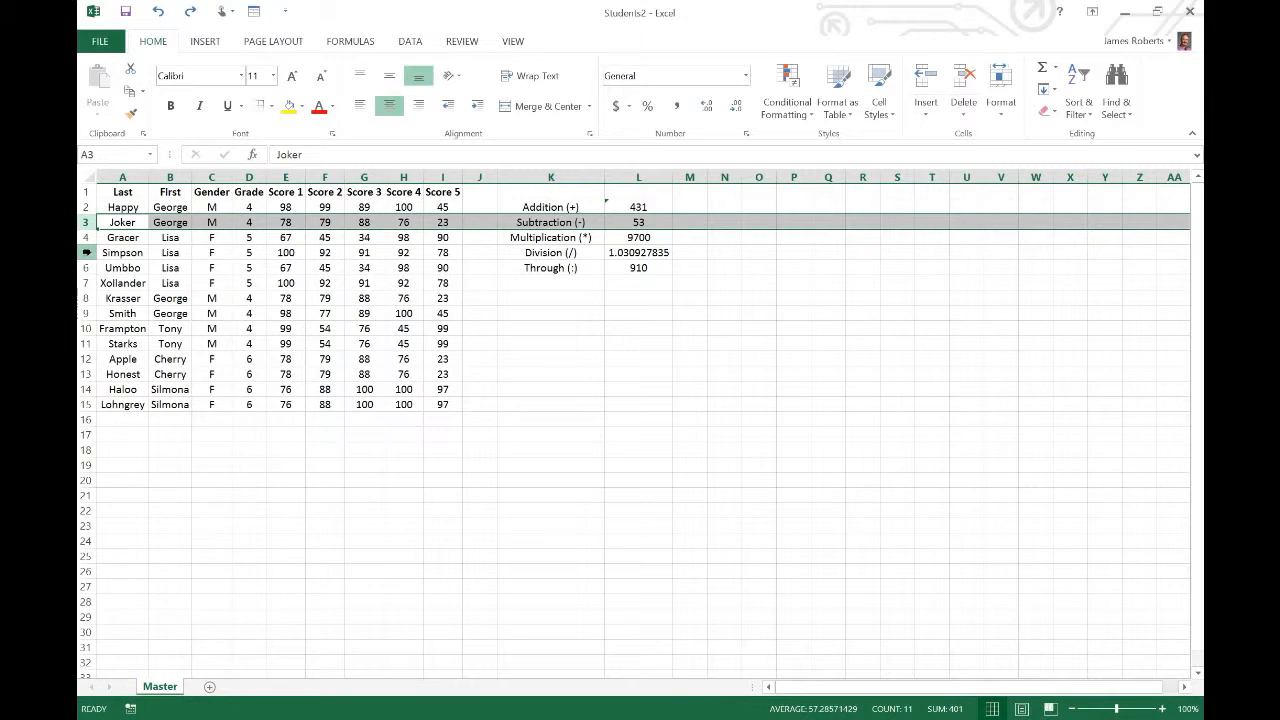
Italicize the whole of row 5 and deselect it
click(87, 252)
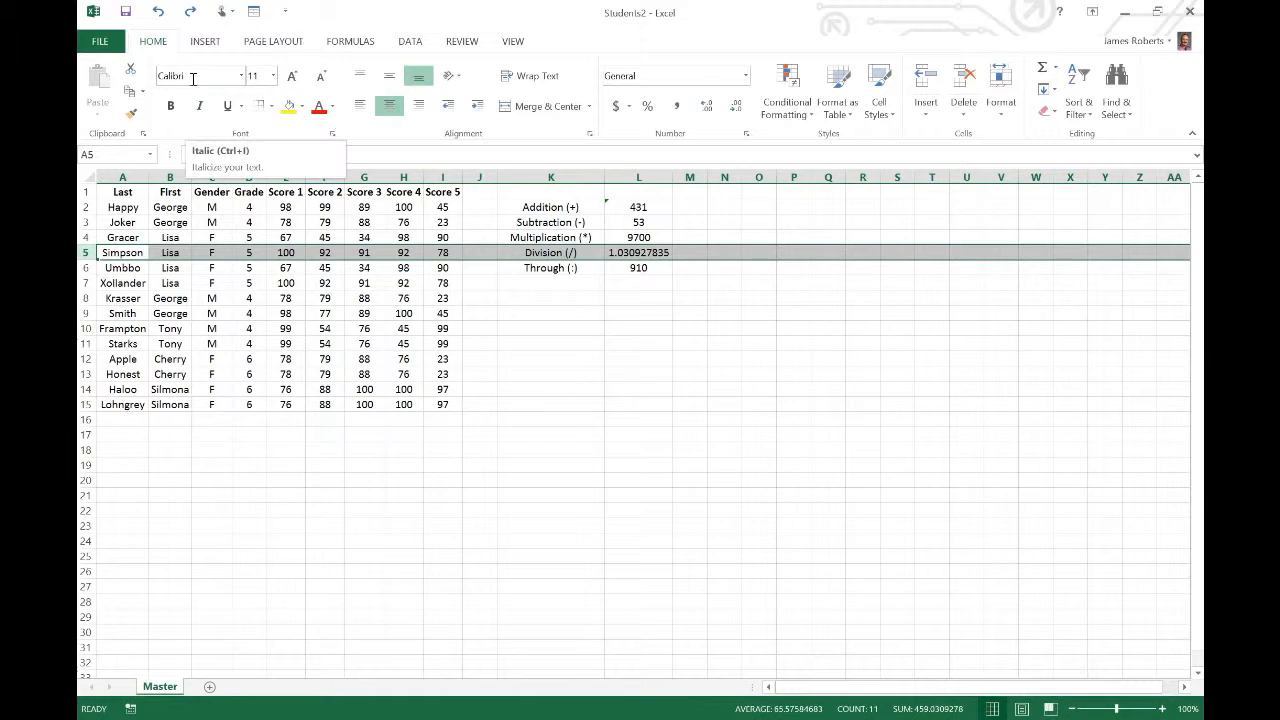
click(196, 109)
click(199, 107)
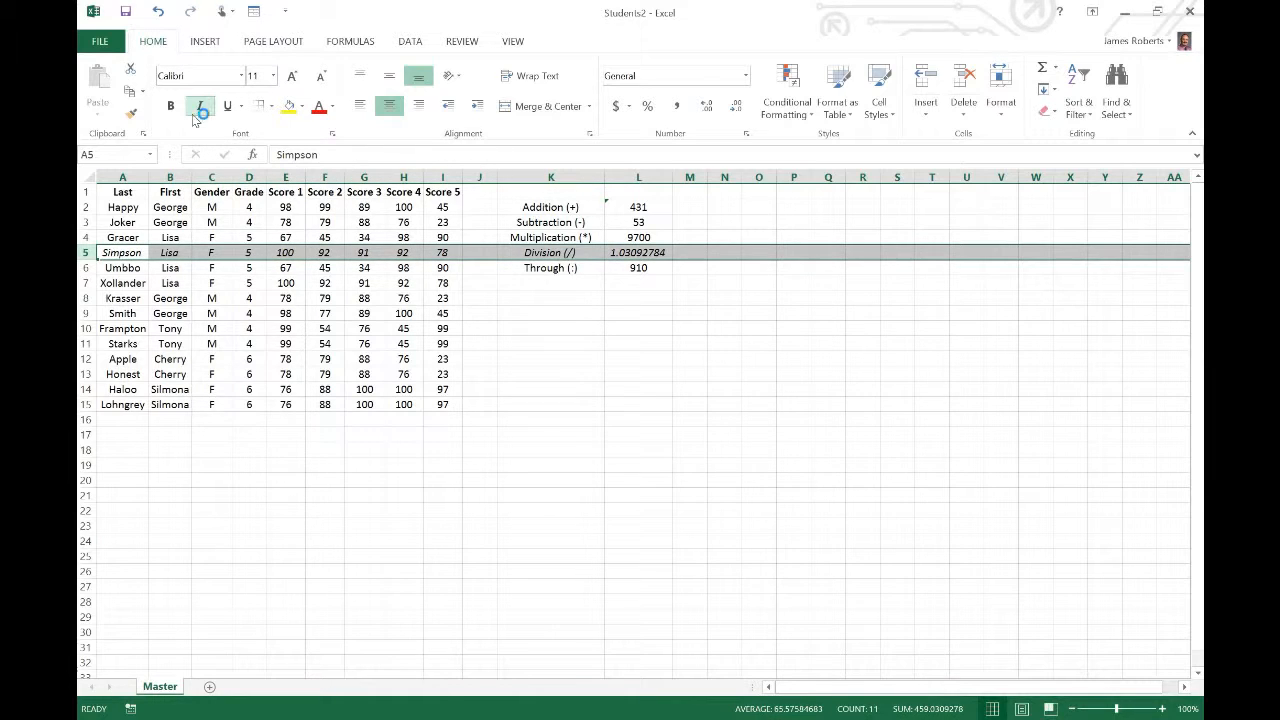
click(349, 434)
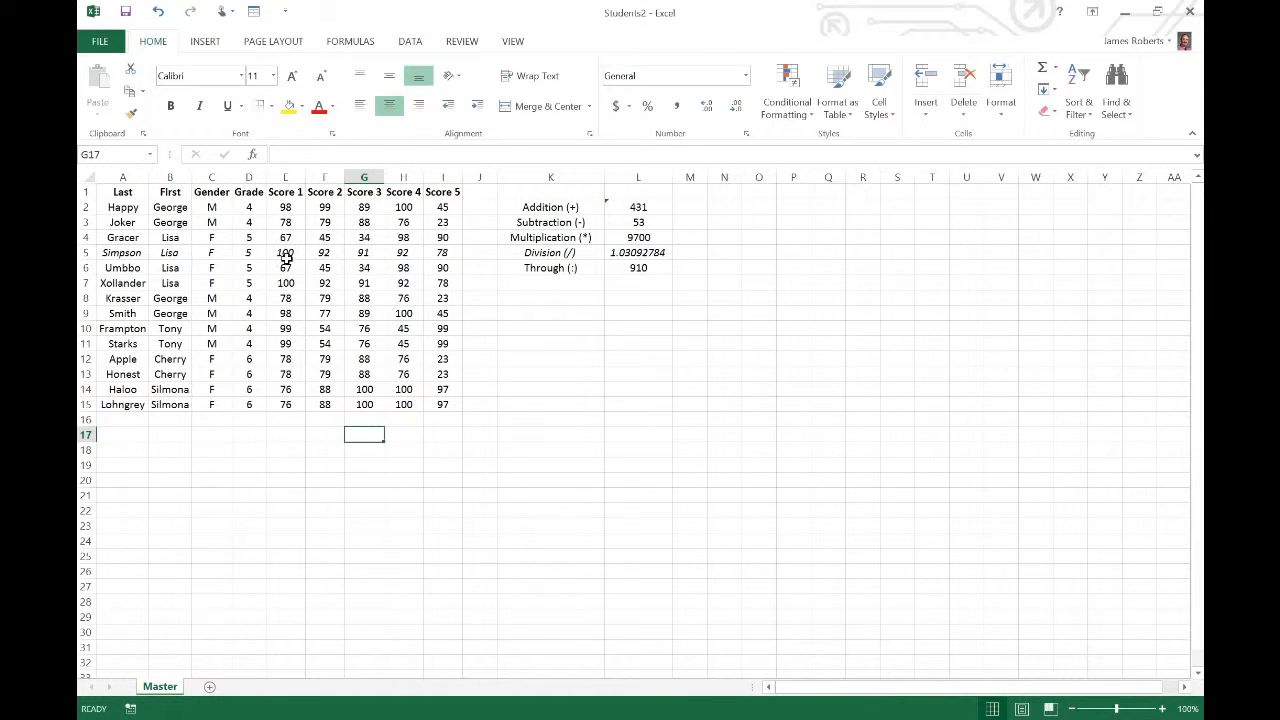
Italicize the whole of column B, the First column, and deselect it
click(181, 176)
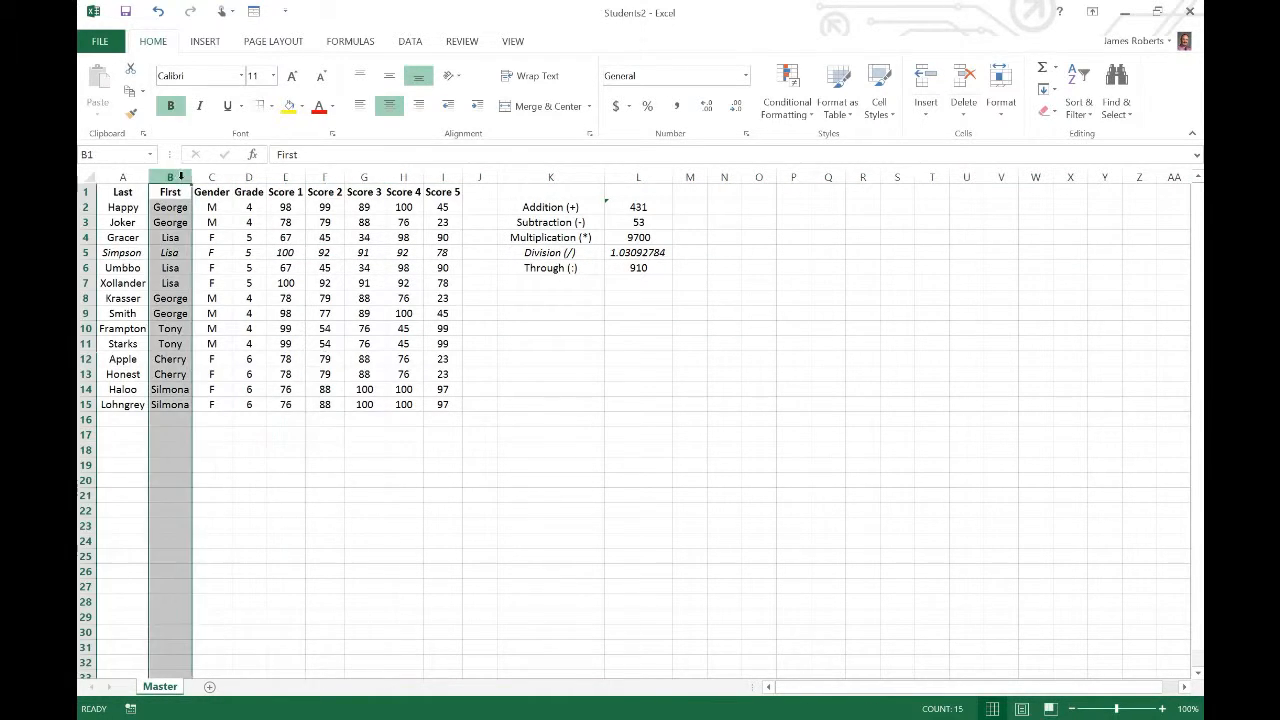
click(199, 106)
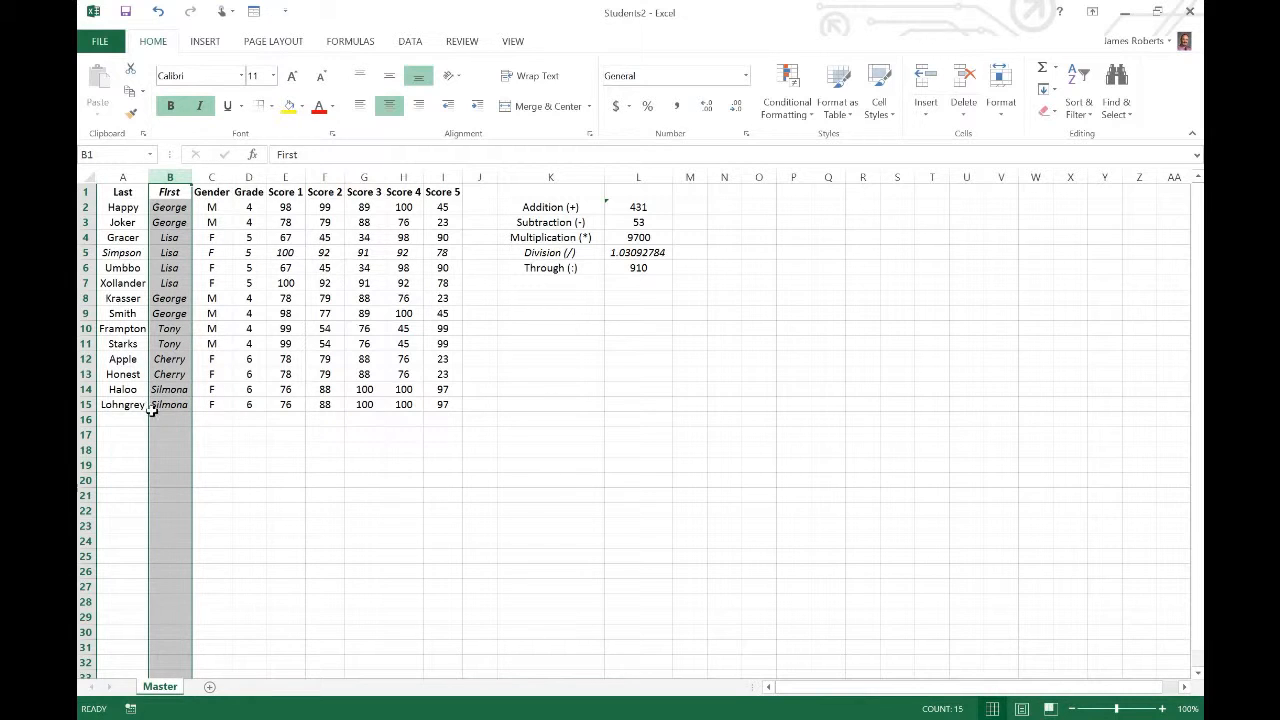
click(252, 492)
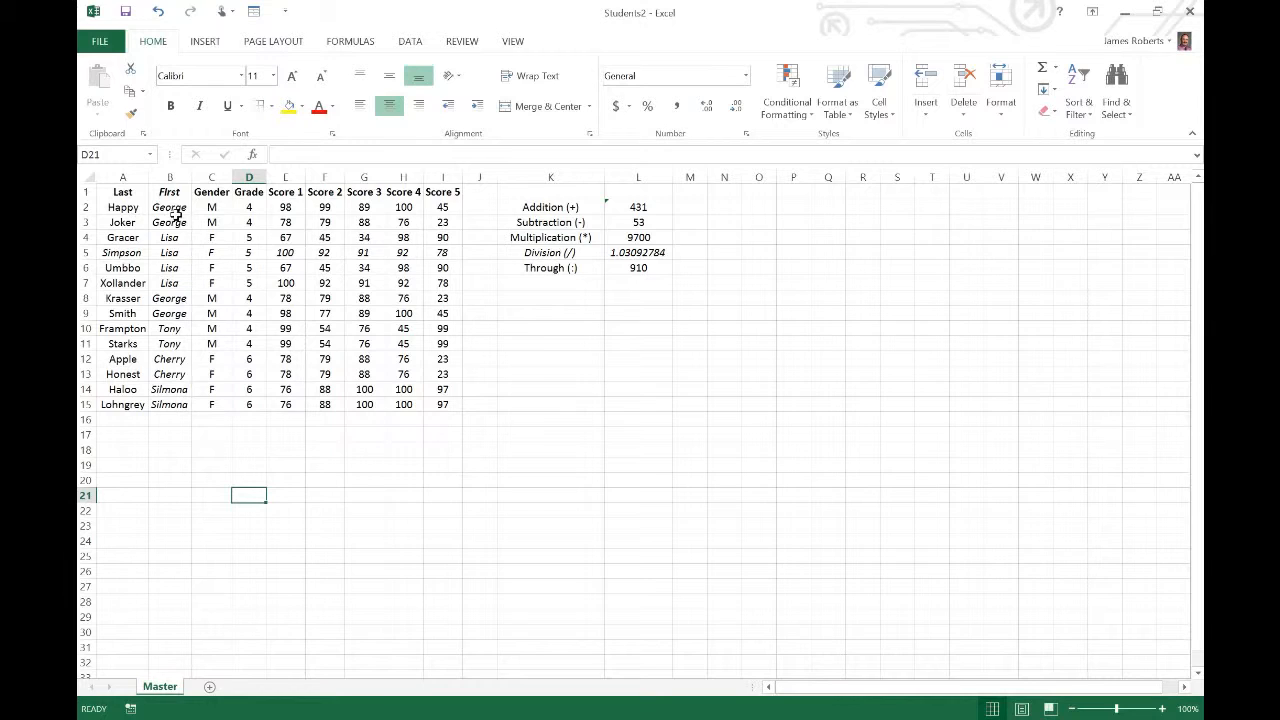
Make the whole of row 2 bold and underlined, and deselect it
click(84, 207)
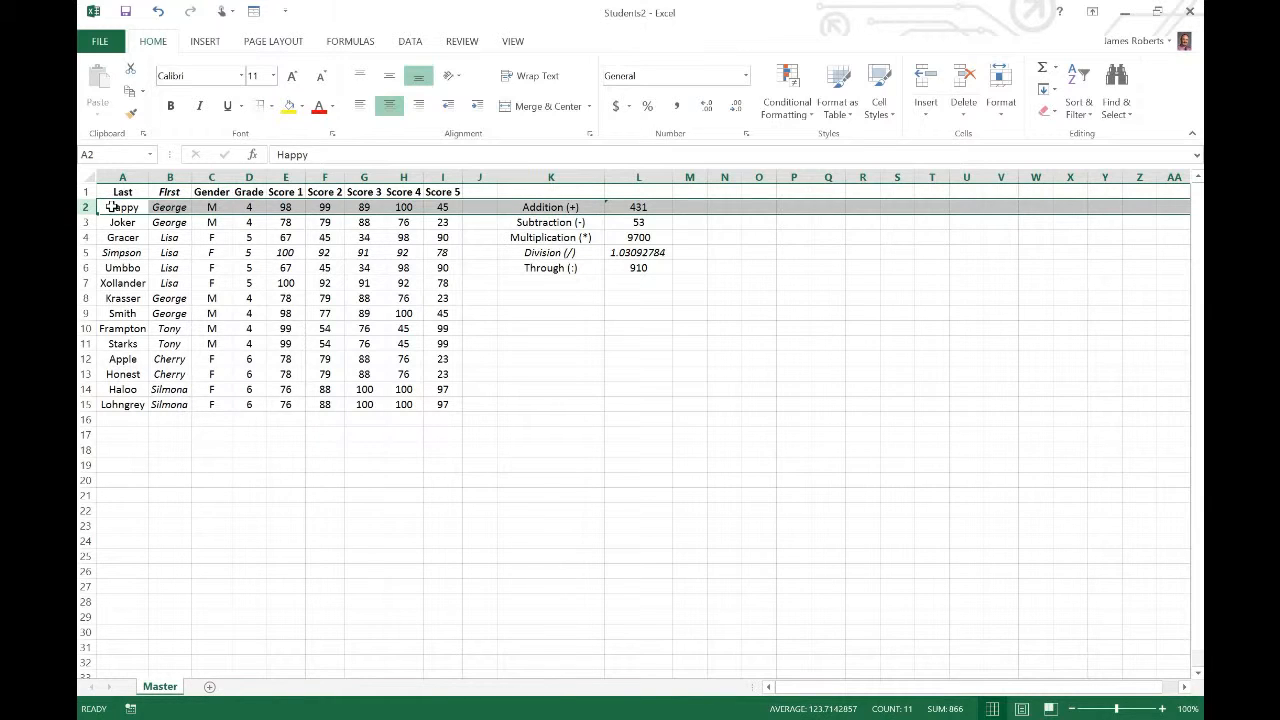
click(171, 110)
click(228, 110)
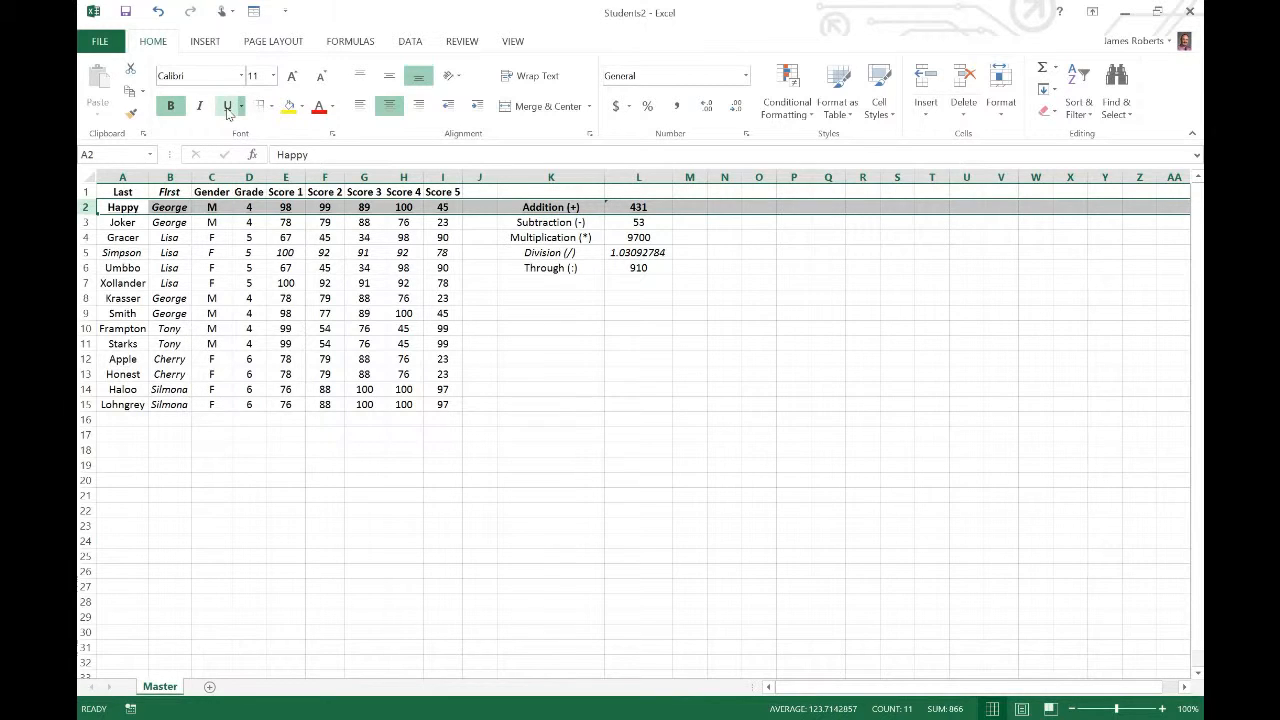
click(250, 283)
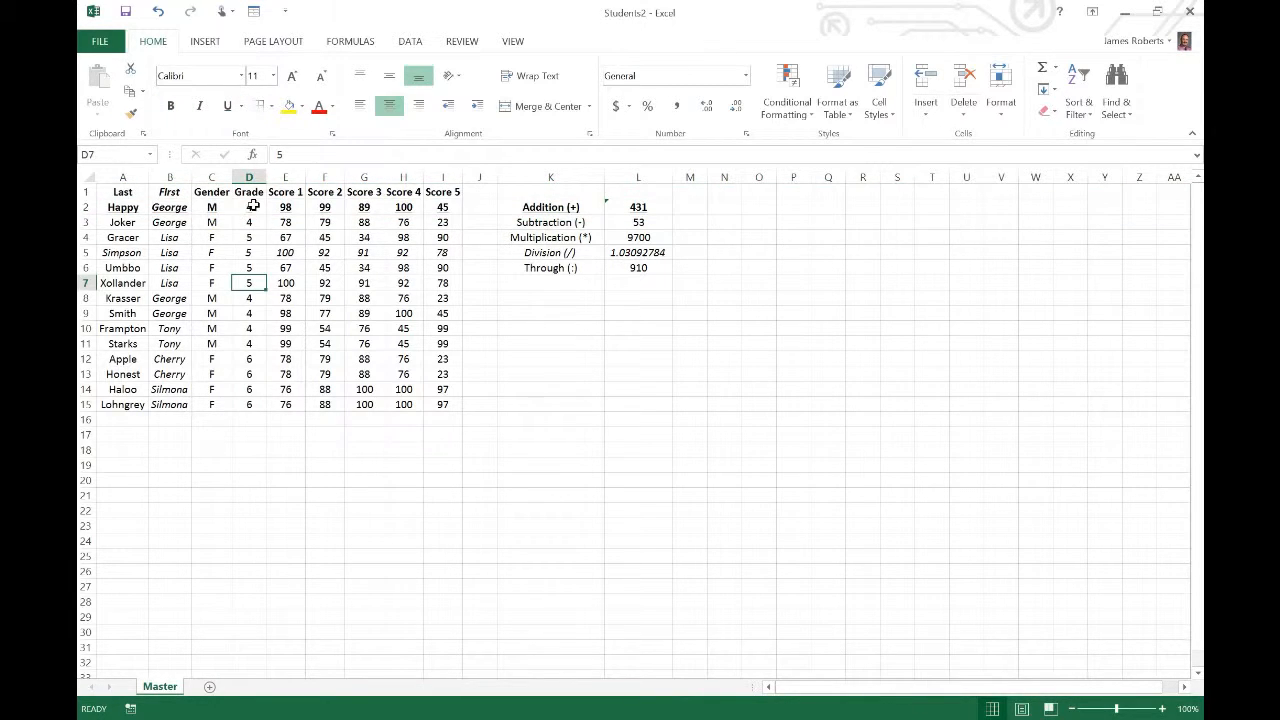
Change the font colour of the whole of row 2 to red and deselect it
click(86, 207)
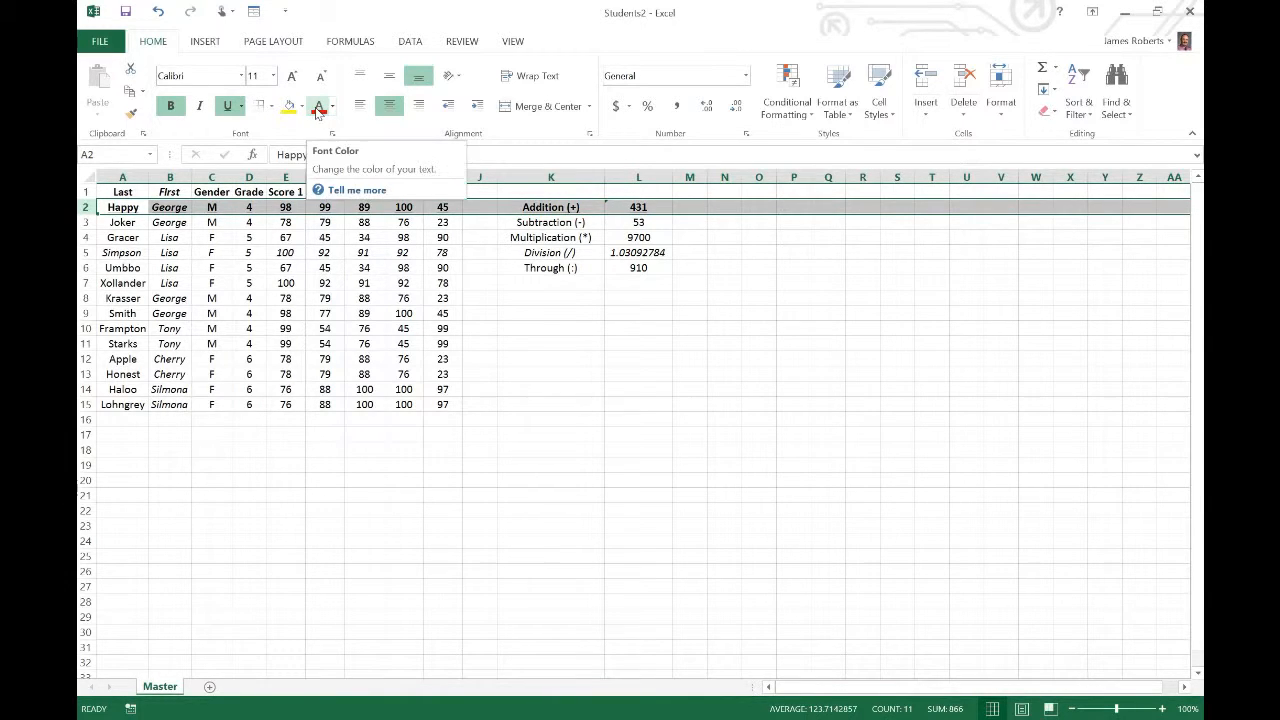
click(318, 106)
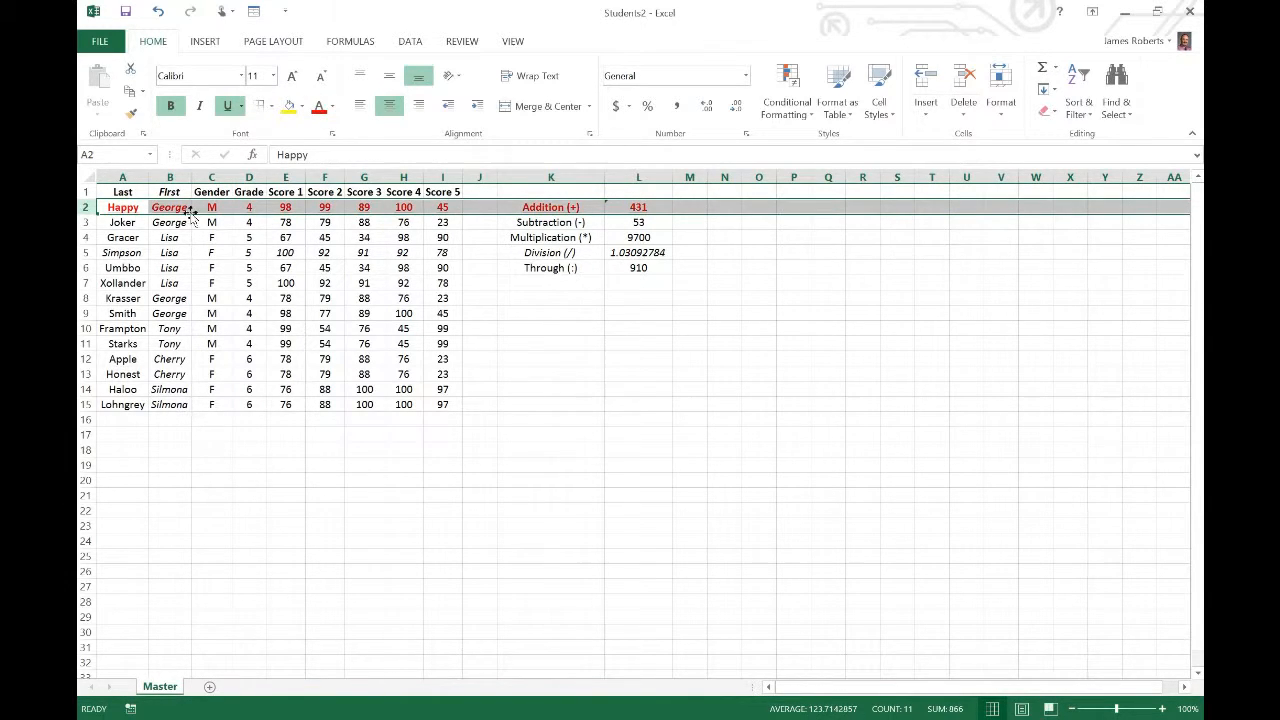
click(517, 331)
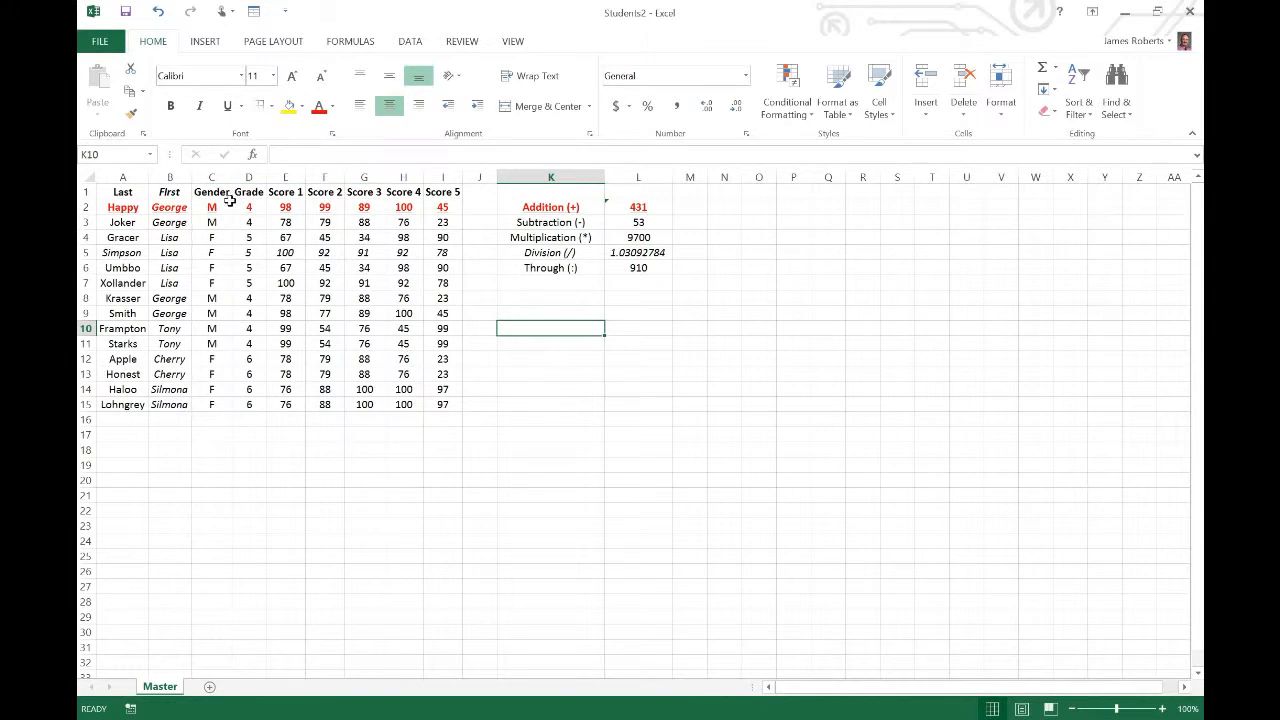
Change the font colour of the whole Grade column to the standard green and deselect it
click(249, 177)
click(333, 113)
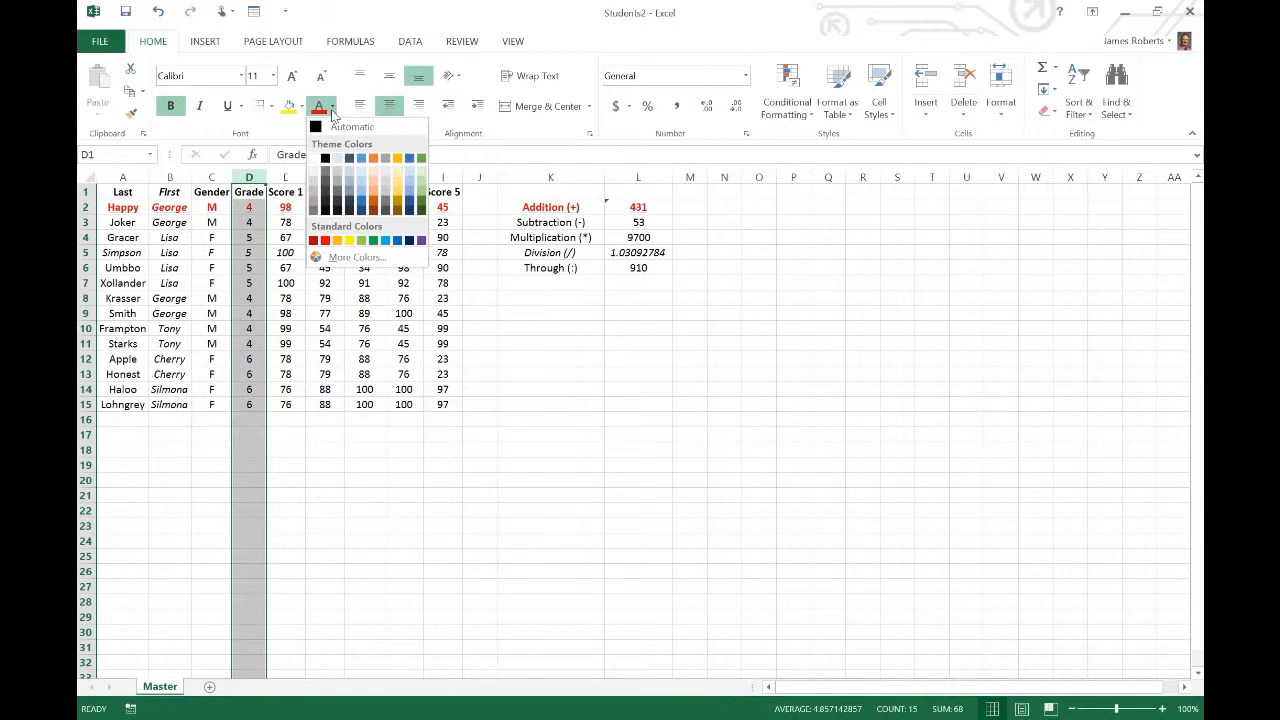
click(376, 254)
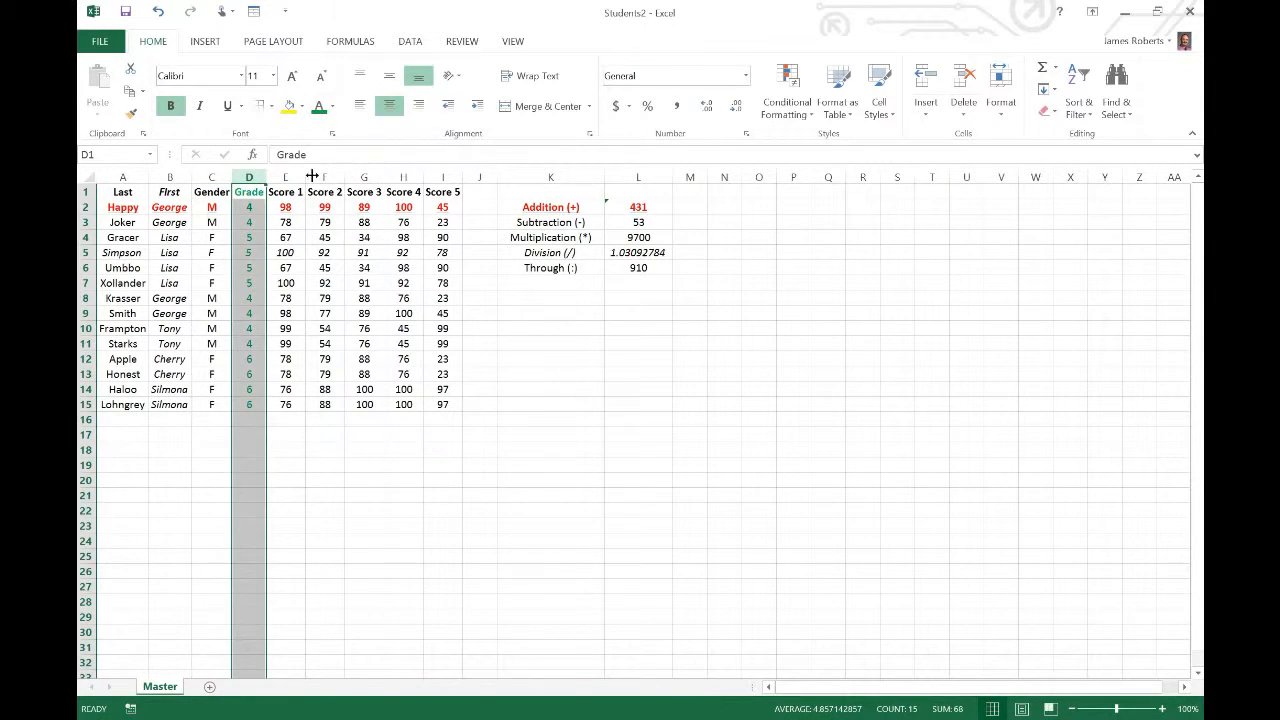
click(551, 389)
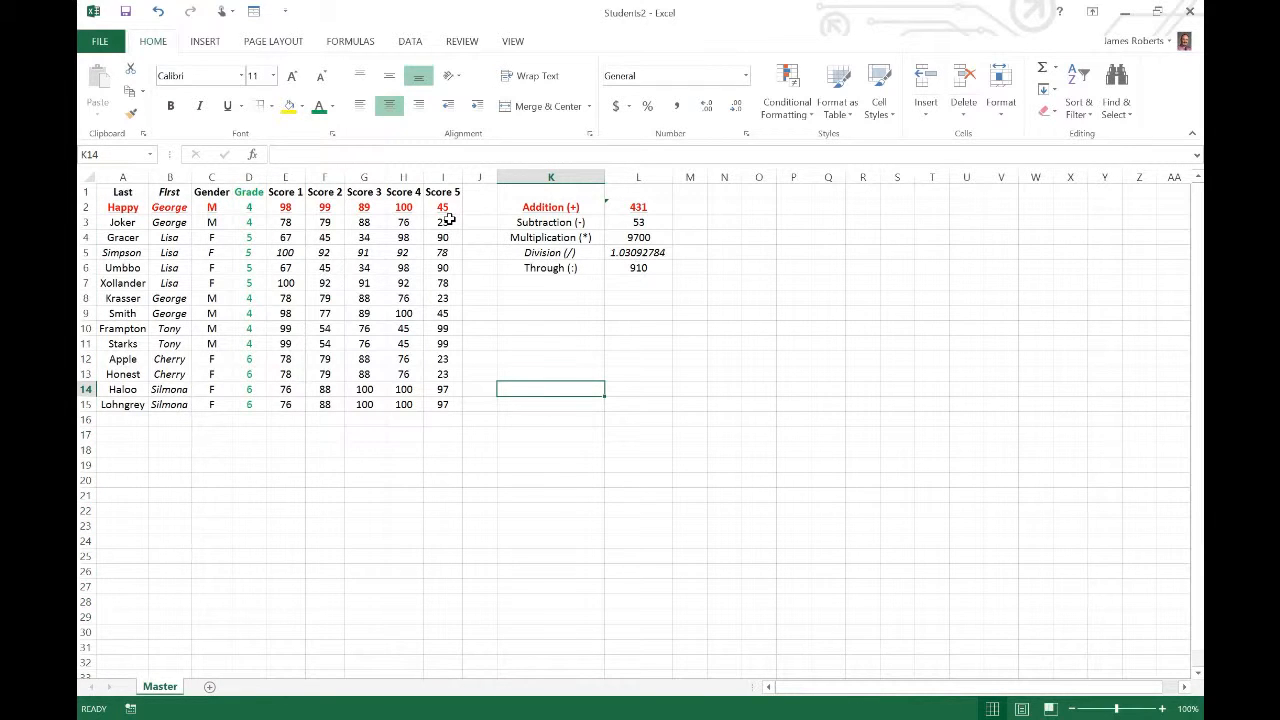